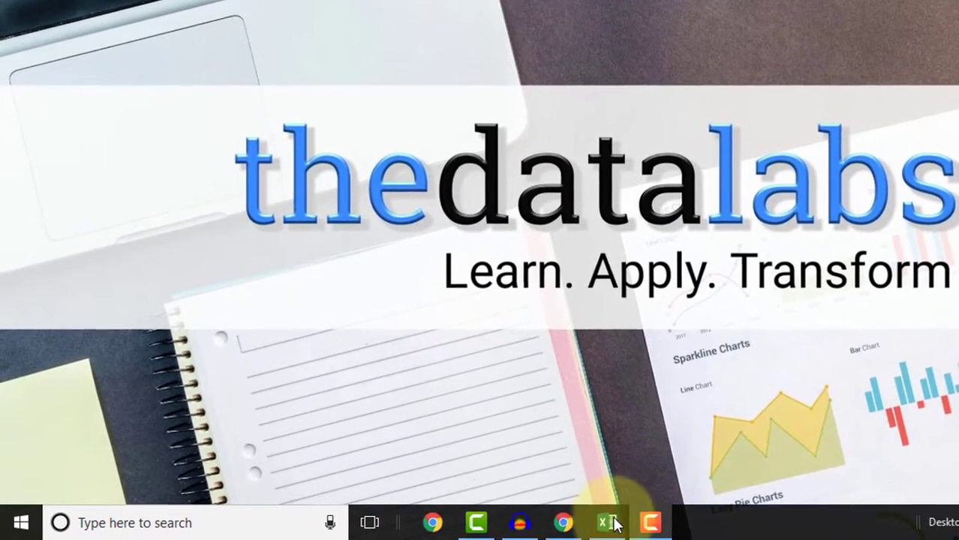
Restore the Shading Alternate Row workbook window from the taskbar
click(608, 525)
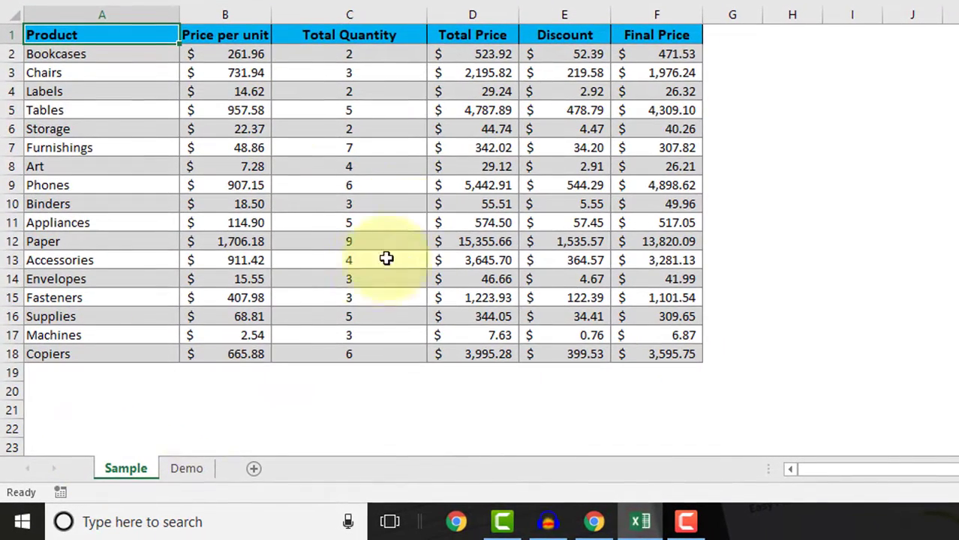
click(186, 467)
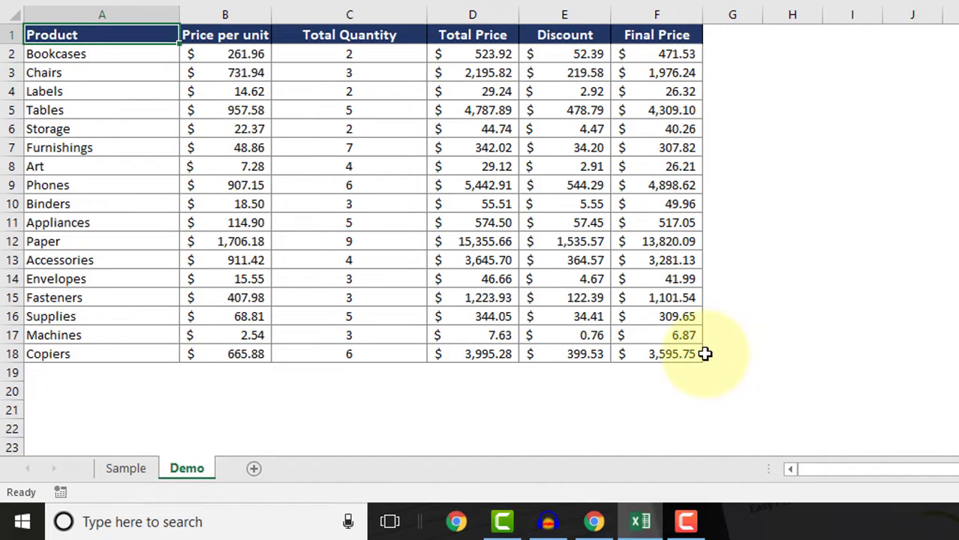
click(138, 473)
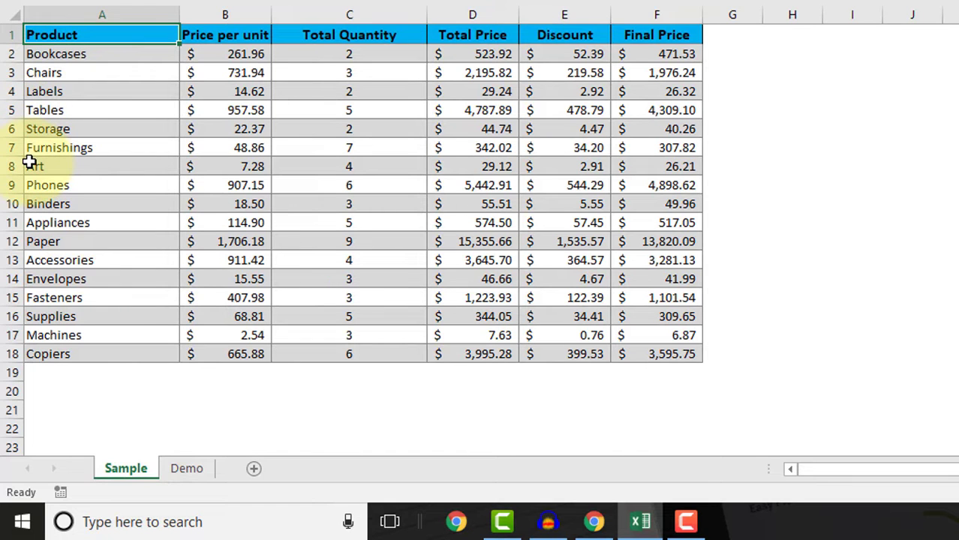
click(9, 53)
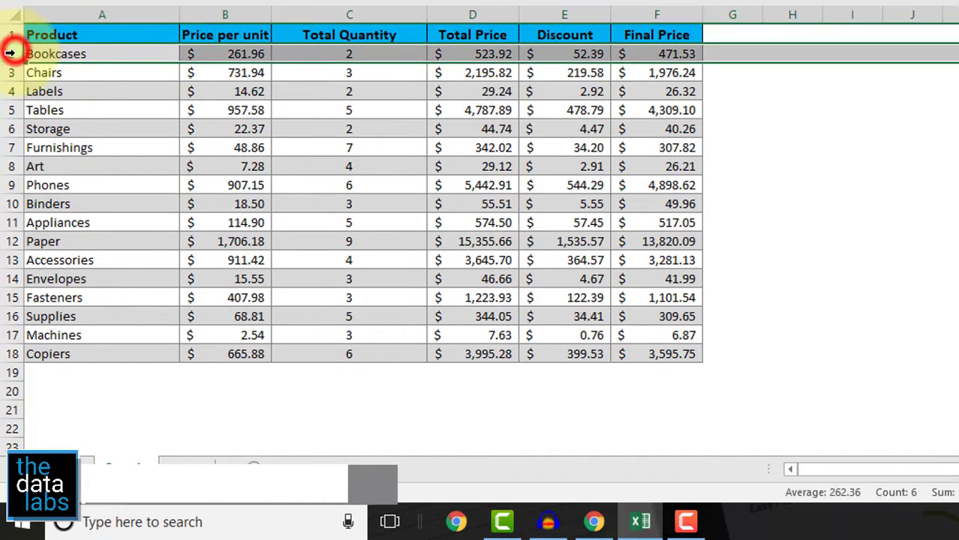
click(10, 91)
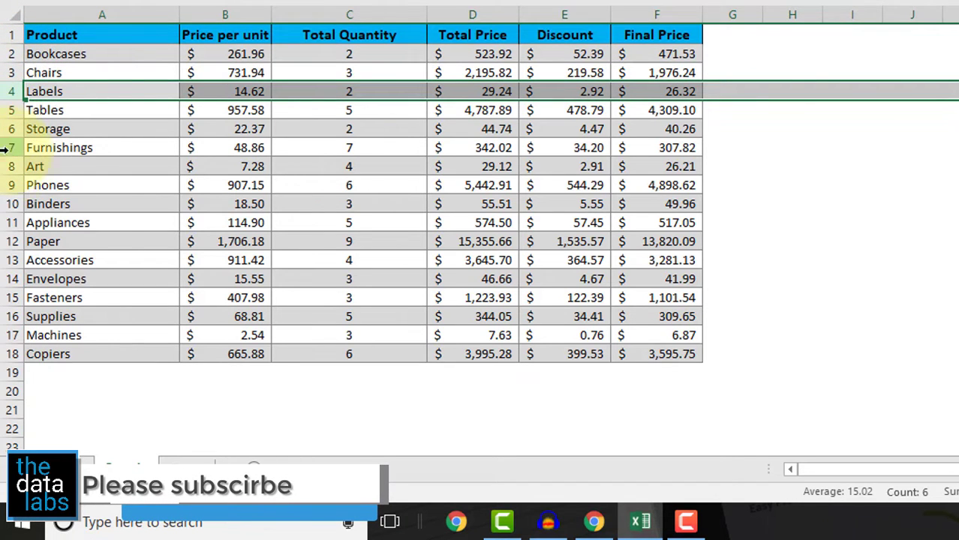
click(760, 109)
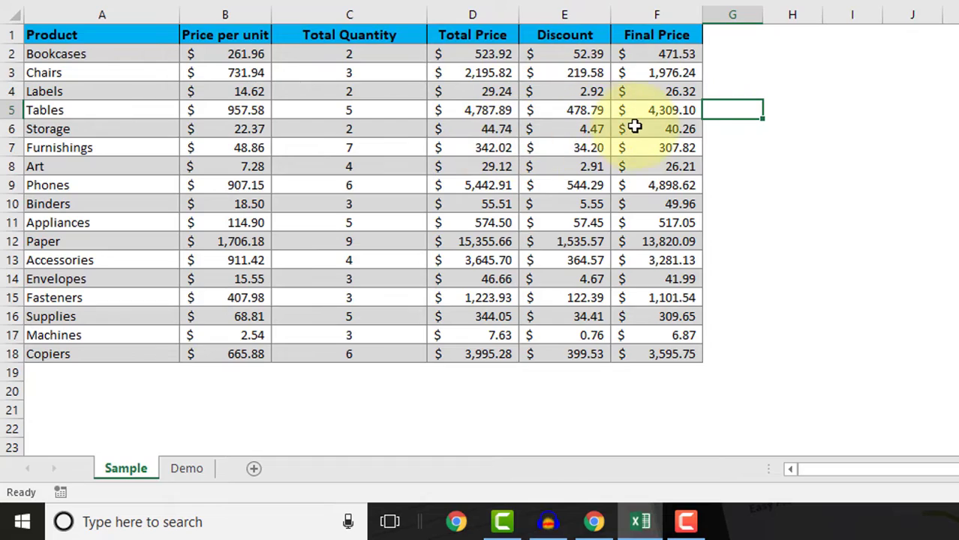
click(724, 36)
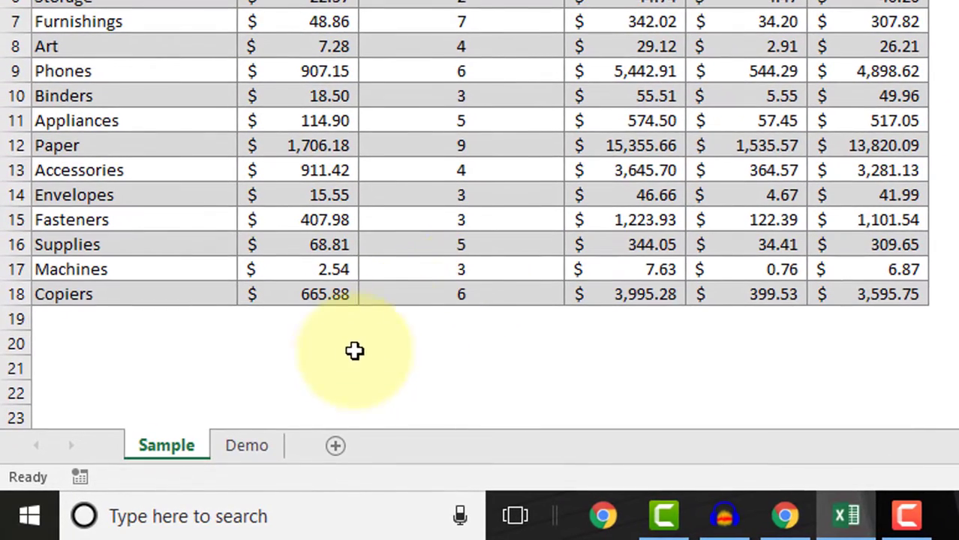
On the Demo sheet, select the table data A2:F18, Bookcases through Copiers
click(247, 442)
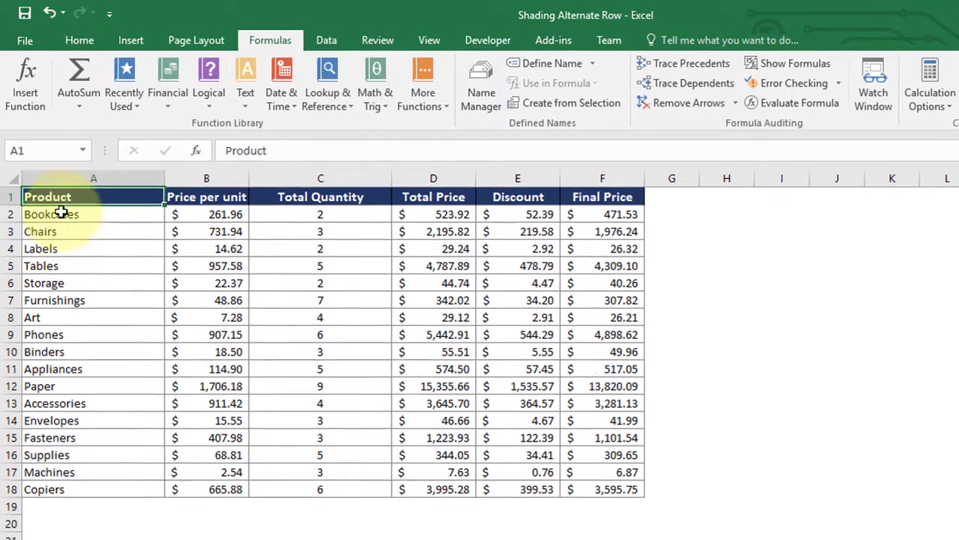
mouse_move(65, 212)
mouse_down()
mouse_move(103, 488)
mouse_move(272, 499)
mouse_move(601, 491)
mouse_up()
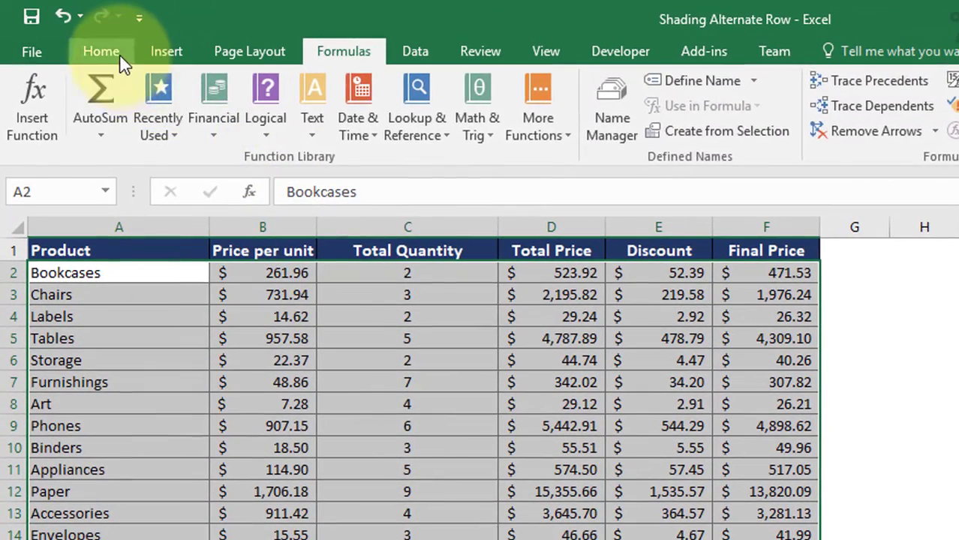
Create a formula-based conditional formatting rule using =MOD(ROW(),2)=0 for the selected rows
click(117, 52)
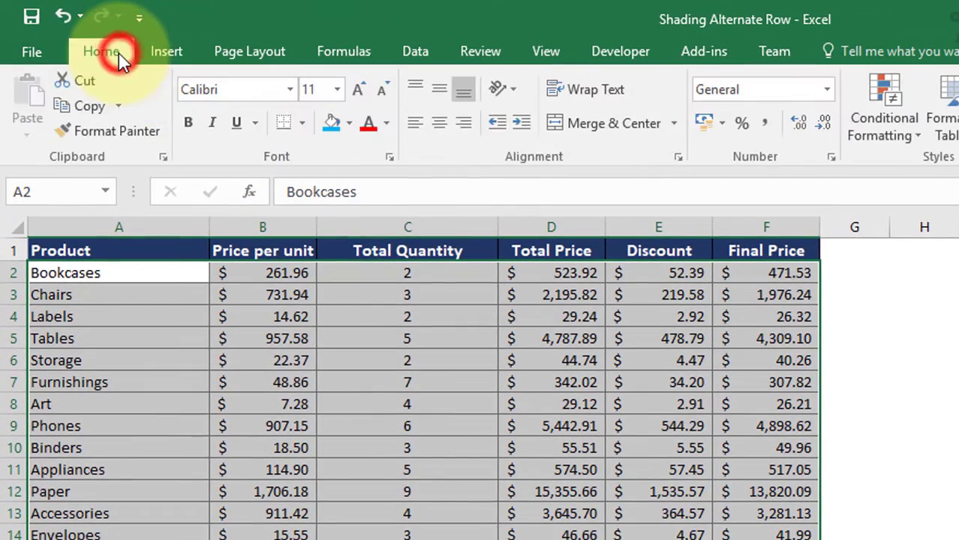
click(811, 129)
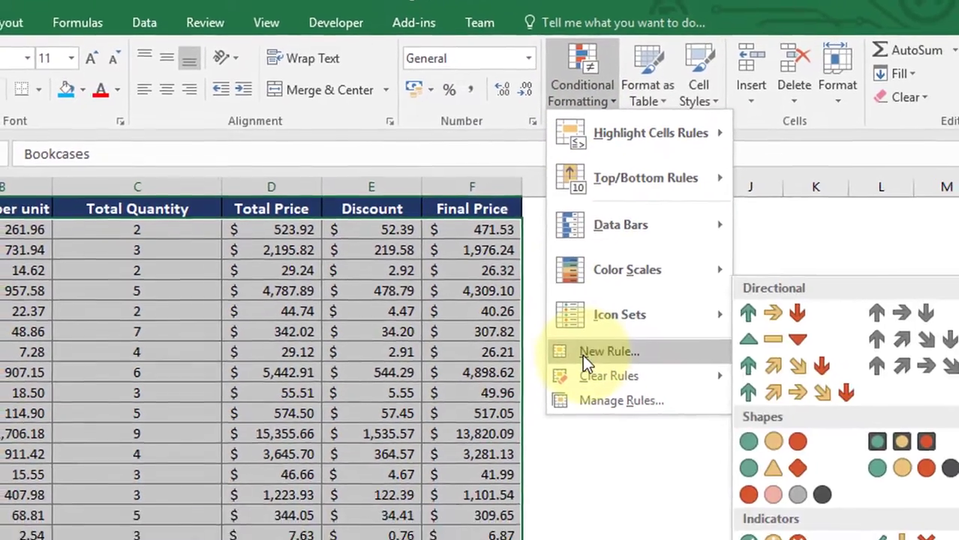
click(541, 285)
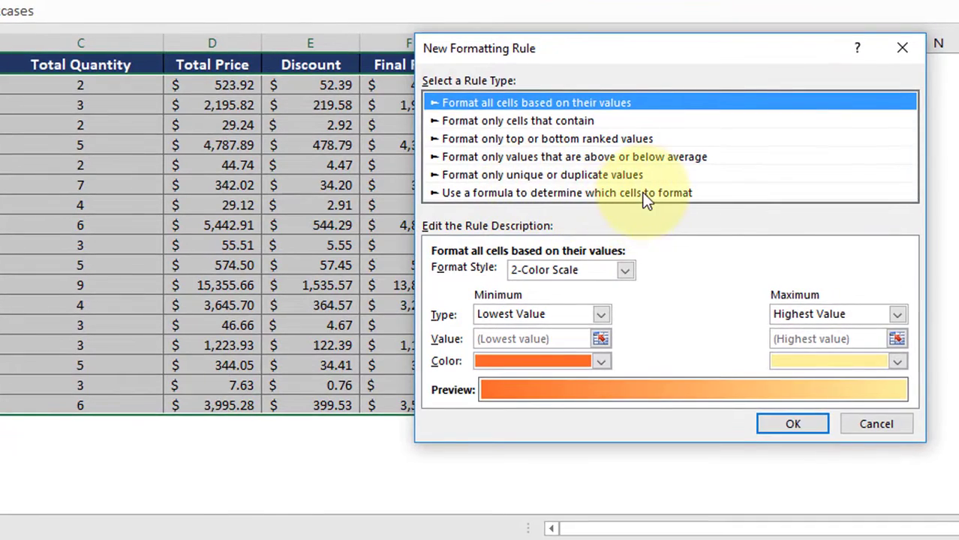
click(646, 197)
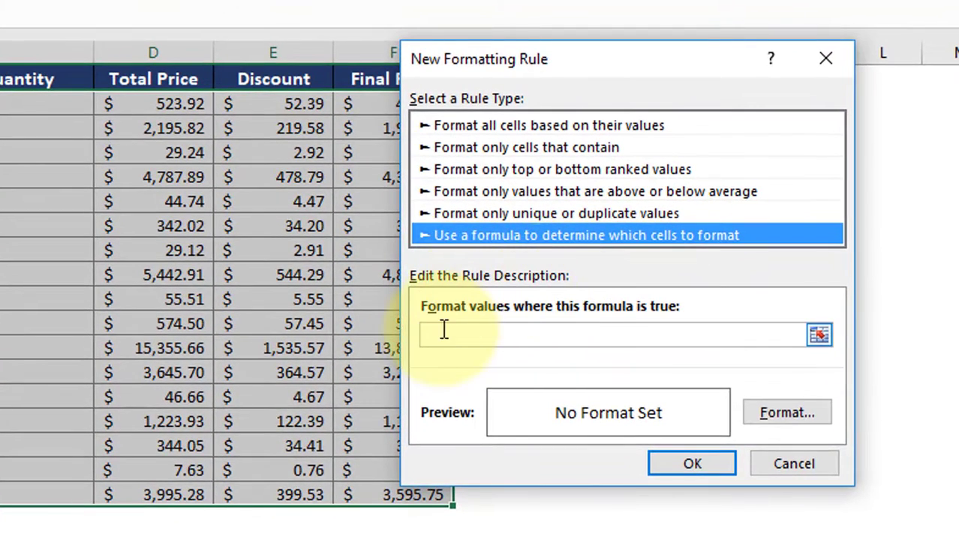
click(444, 330)
text(=MOD(ROW(),2)=0)
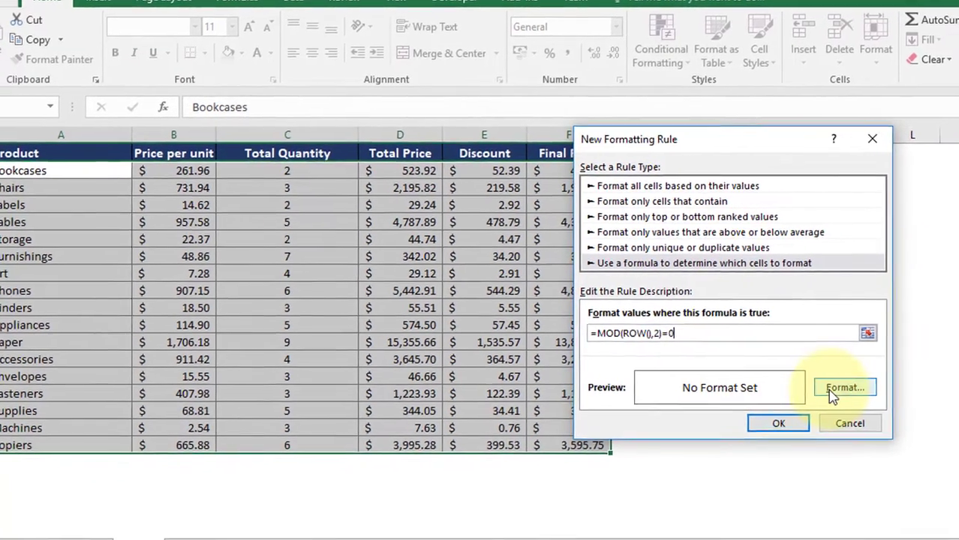
Give the =MOD(ROW(),2)=0 rule a light grey fill and apply it to the table
click(871, 390)
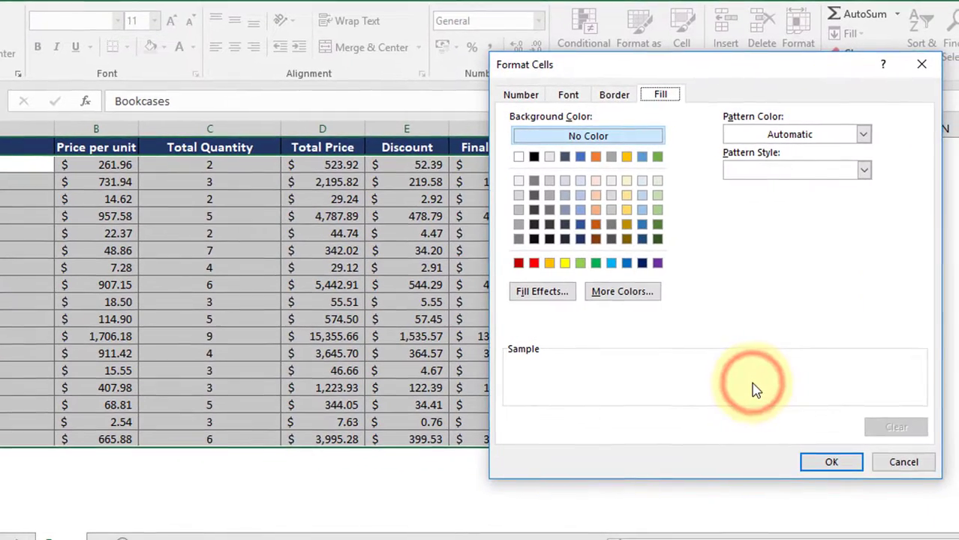
click(650, 96)
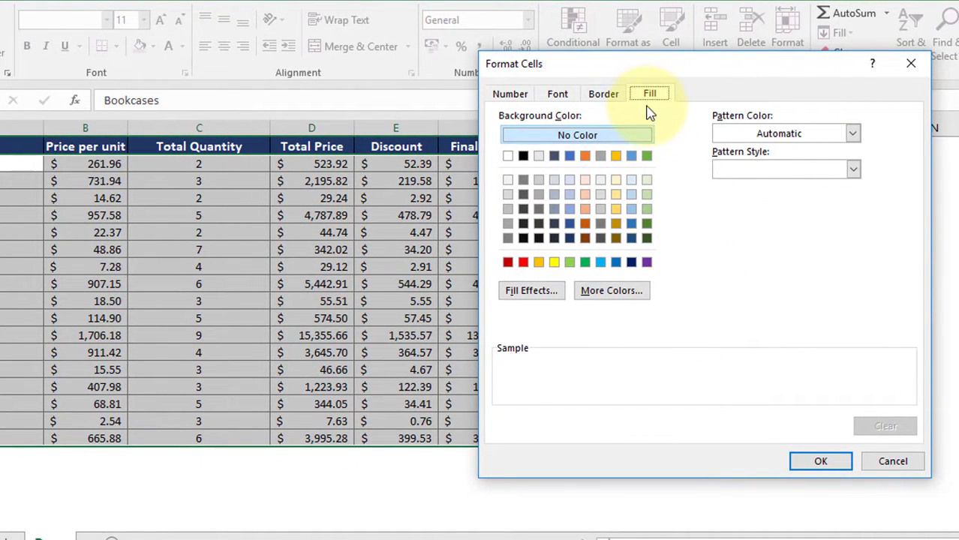
click(508, 196)
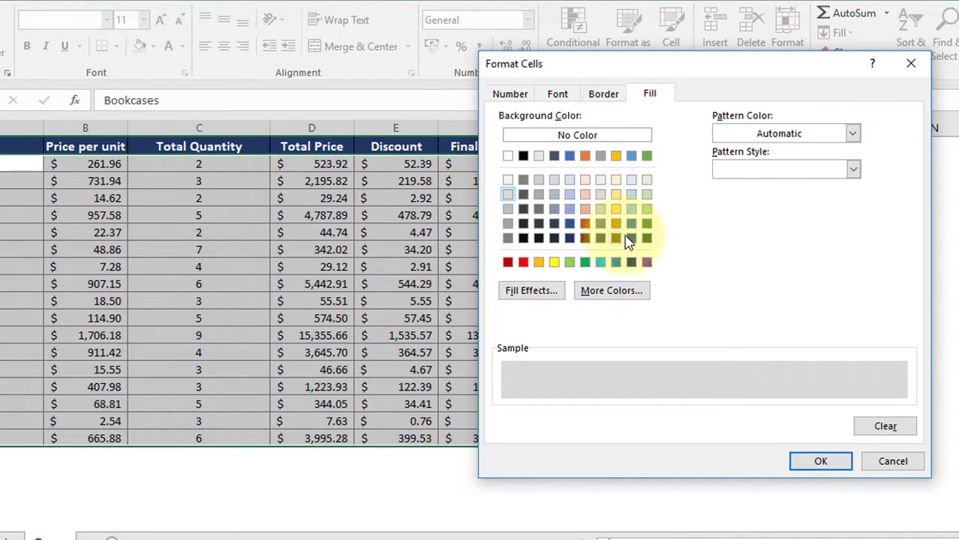
click(822, 461)
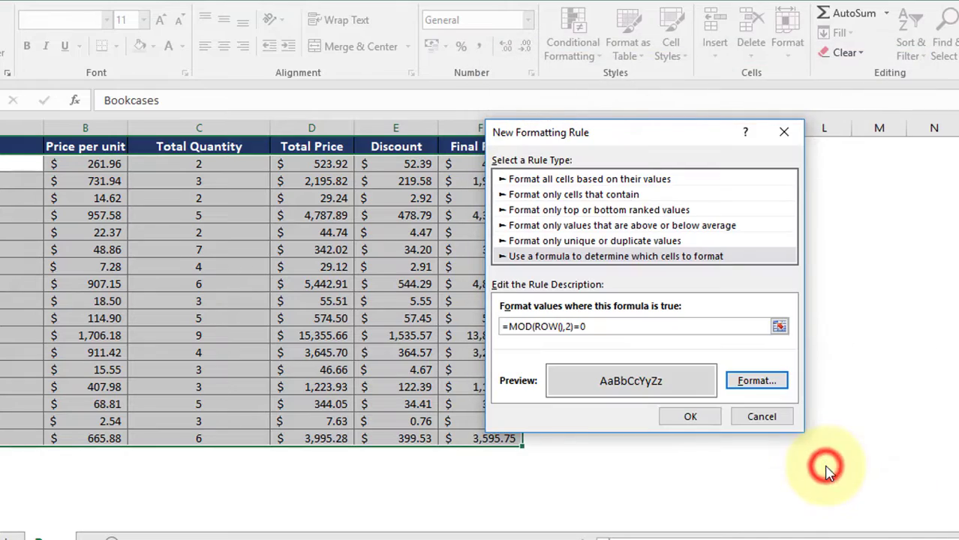
click(706, 420)
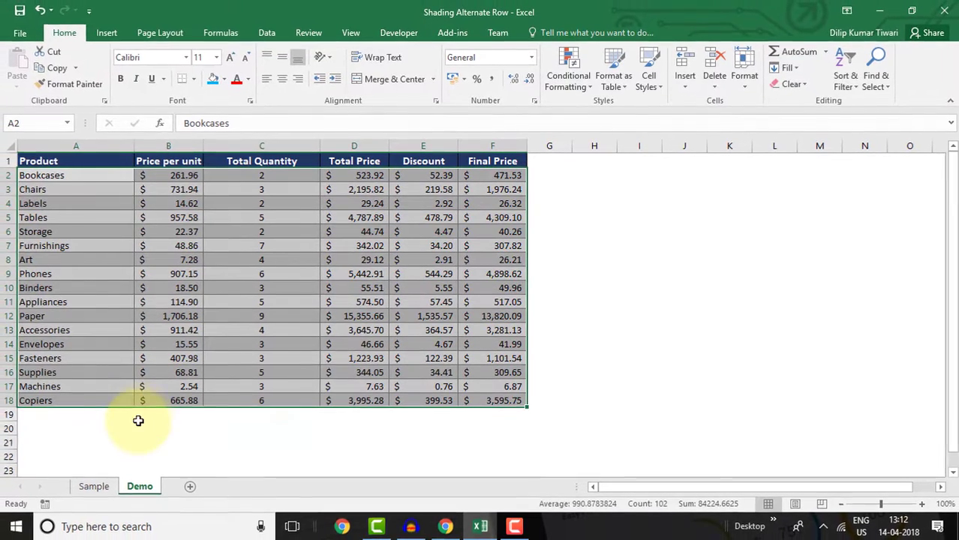
Delete the Appliances row (row 11) from the shaded table
click(137, 418)
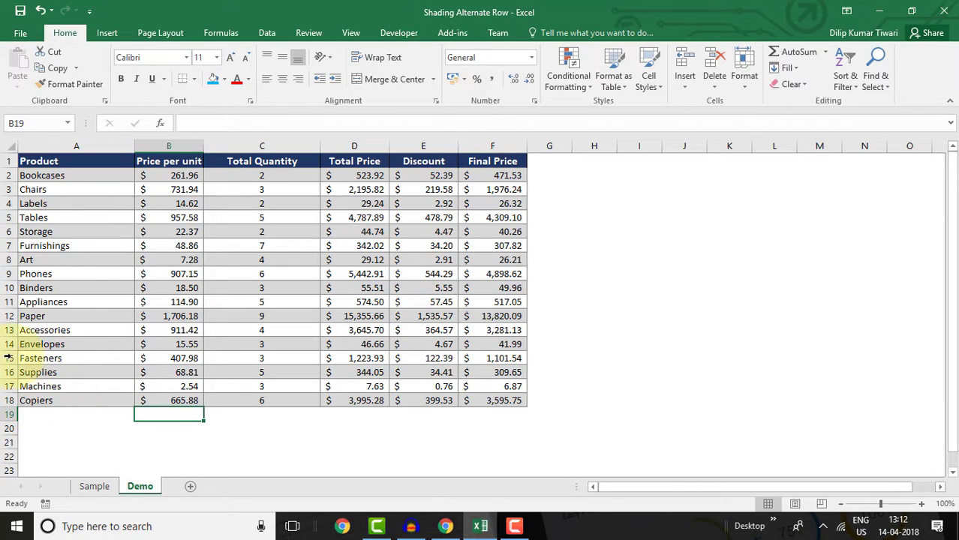
click(8, 301)
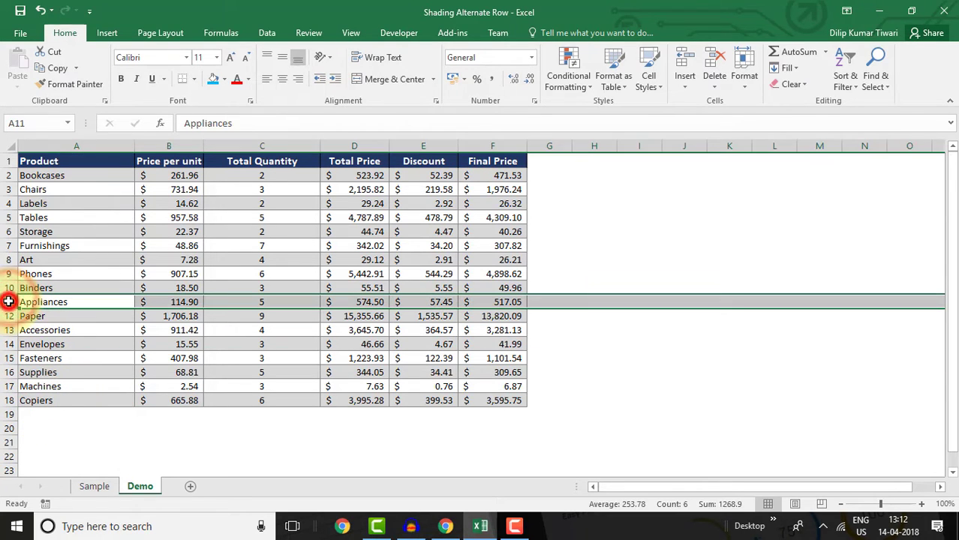
right_click(5, 302)
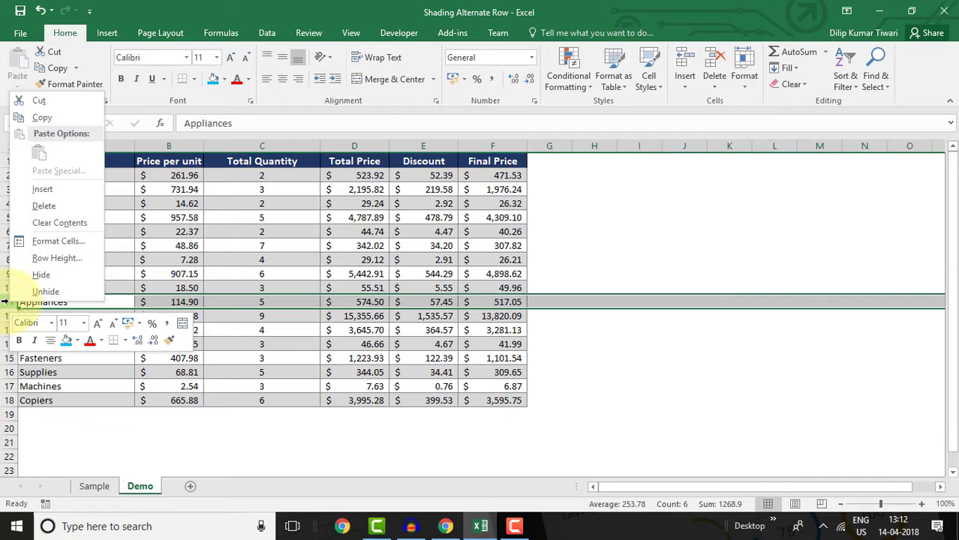
click(30, 206)
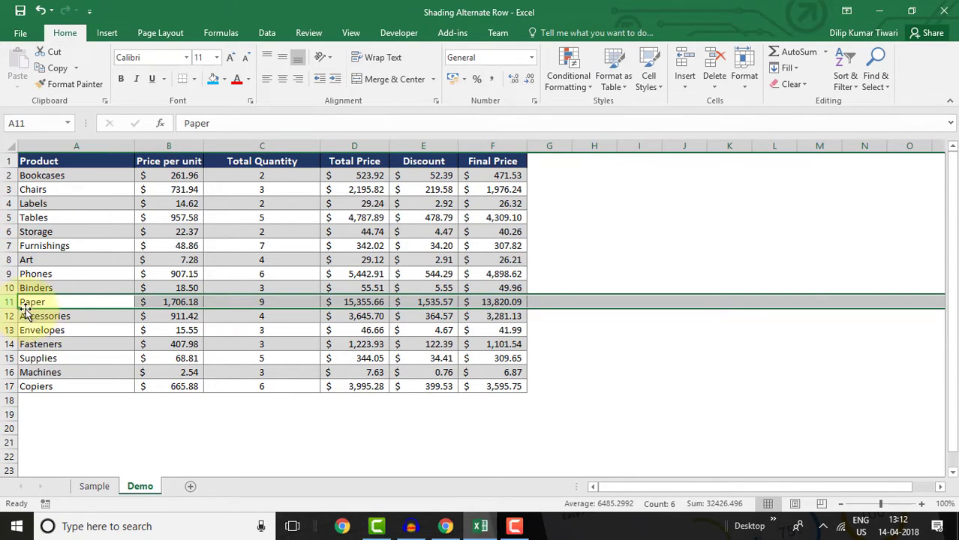
Insert a blank row above Phones, keeping the grey banding on even rows
click(9, 274)
right_click(9, 274)
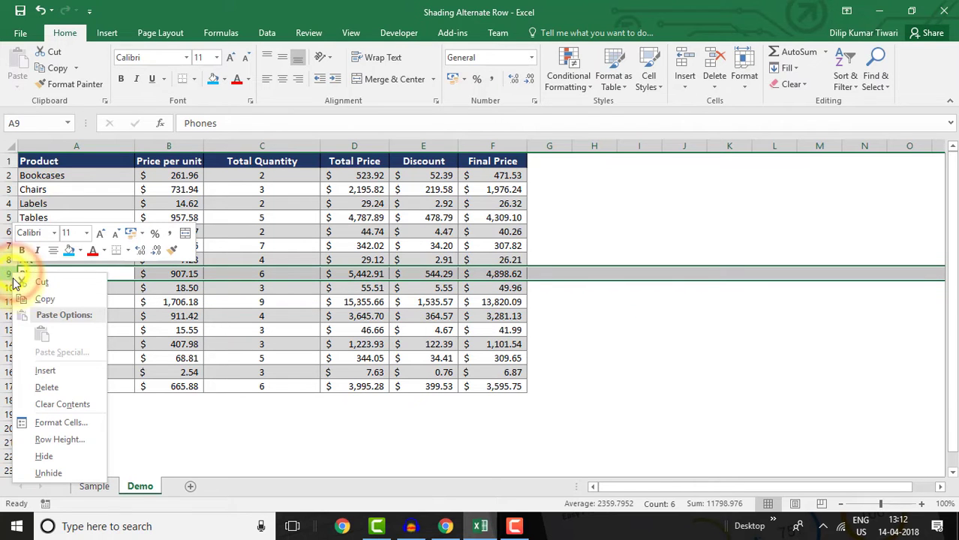
click(33, 372)
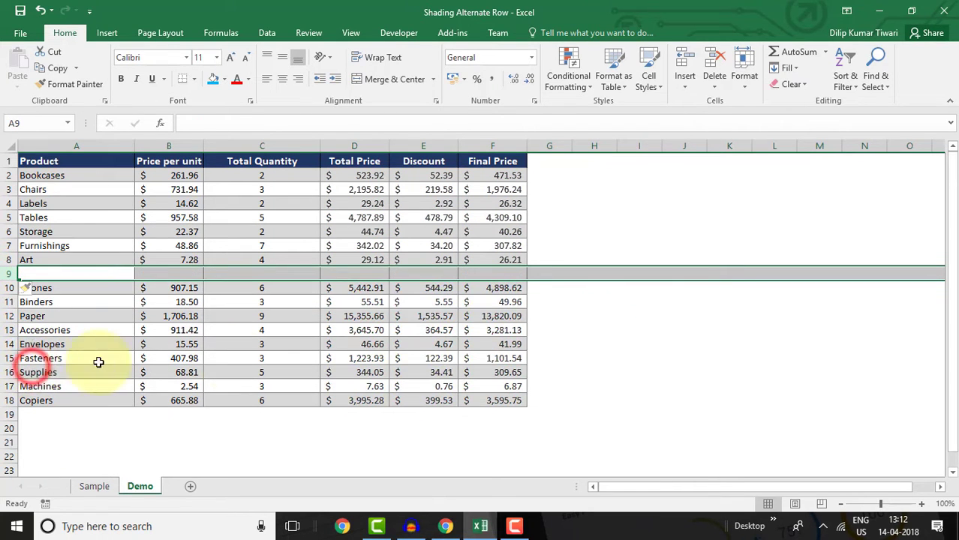
click(588, 326)
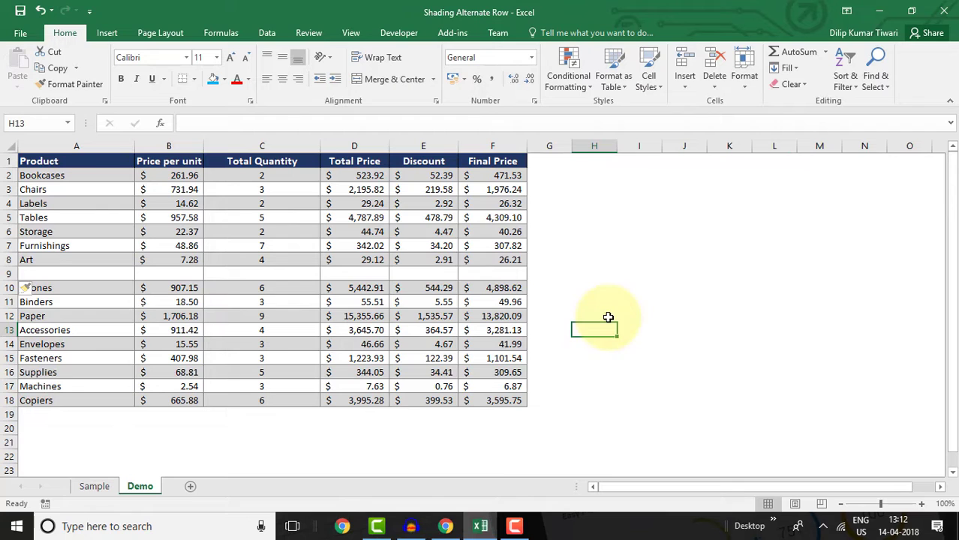